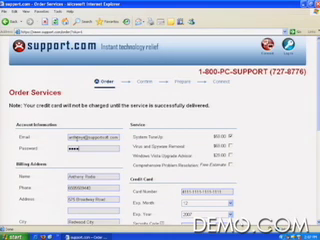
{"action": "scroll", "coordinate": [78, 148], "scroll_direction": "down", "scroll_amount": 3}
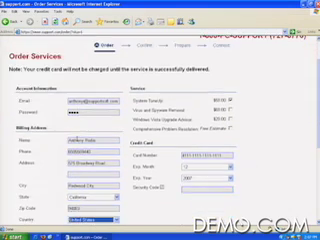
Complete the remaining order fields, then place and accept the System TuneUp order.
{"action": "key", "text": "Tab"}
{"action": "key", "text": "Tab"}
{"action": "key", "text": "Tab"}
{"action": "key", "text": "Tab"}
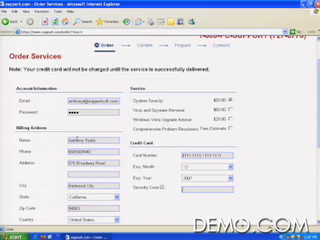
{"action": "scroll", "coordinate": [78, 143], "scroll_direction": "down", "scroll_amount": 5}
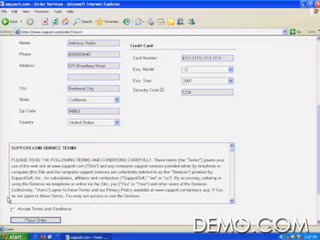
{"action": "left_click", "coordinate": [14, 208]}
{"action": "left_click", "coordinate": [30, 218]}
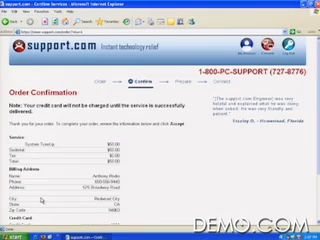
{"action": "scroll", "coordinate": [42, 201], "scroll_direction": "down", "scroll_amount": 5}
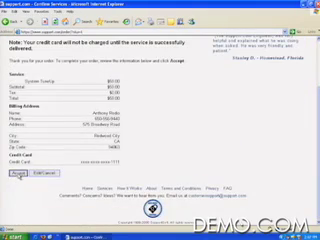
{"action": "left_click", "coordinate": [18, 172]}
Allow the page's nonsecure items and grant support.com access to this computer.
{"action": "left_click", "coordinate": [38, 213]}
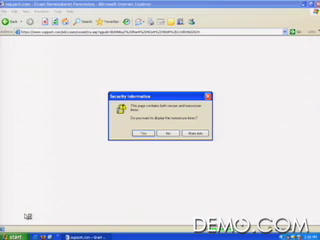
{"action": "left_click", "coordinate": [141, 133]}
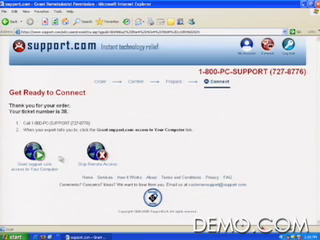
{"action": "left_click", "coordinate": [35, 150]}
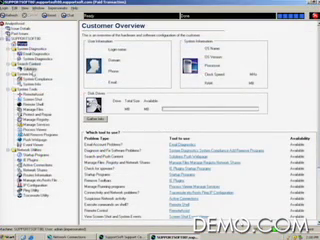
Browse the customer's files and registry, then connect a RemoteAssist session.
{"action": "left_click", "coordinate": [30, 108]}
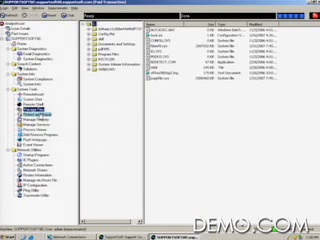
{"action": "left_click", "coordinate": [38, 118]}
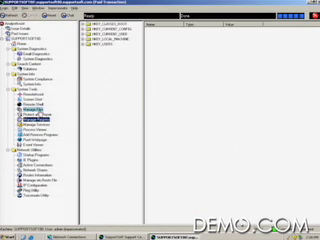
{"action": "left_click", "coordinate": [33, 94]}
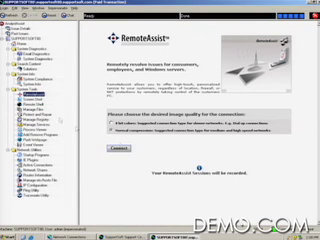
{"action": "left_click", "coordinate": [119, 147]}
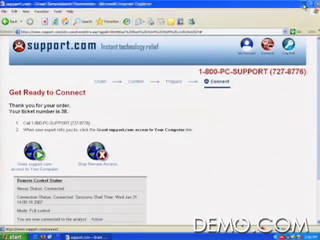
Launch Solutions Toolkit from the desktop, save a restore point and start the optimization scan.
{"action": "left_click", "coordinate": [306, 5]}
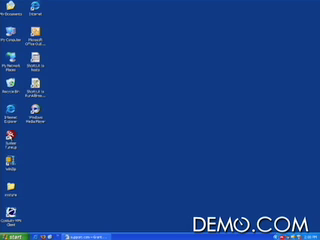
{"action": "double_click", "coordinate": [10, 135]}
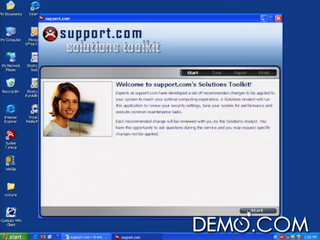
{"action": "left_click", "coordinate": [245, 205]}
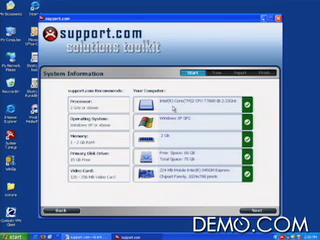
{"action": "left_click", "coordinate": [260, 211]}
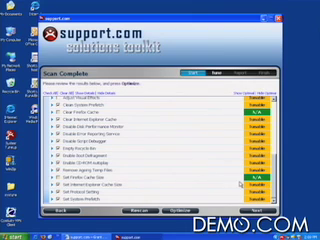
Apply the found optimizations and advance to the Windows Updates check.
{"action": "left_click", "coordinate": [182, 211]}
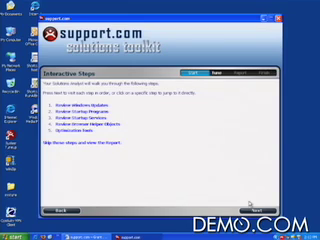
{"action": "left_click", "coordinate": [252, 208]}
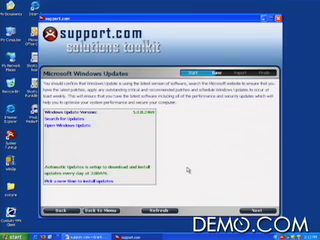
Advance past Windows Updates and Startup Programs to the Review Startup Services page.
{"action": "left_click", "coordinate": [262, 210]}
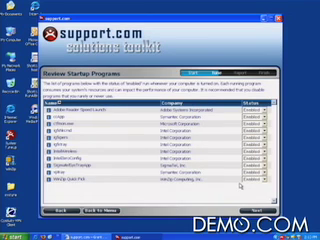
{"action": "left_click", "coordinate": [258, 210]}
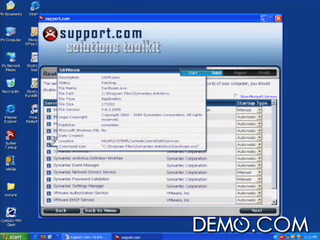
View SAVRoam's startup type choices, then advance through Browser Helper Objects to Optimization Tools.
{"action": "left_click", "coordinate": [258, 143]}
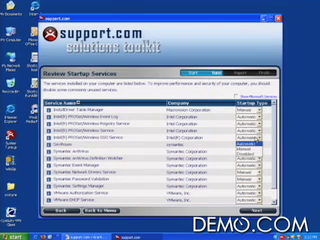
{"action": "left_click", "coordinate": [100, 210]}
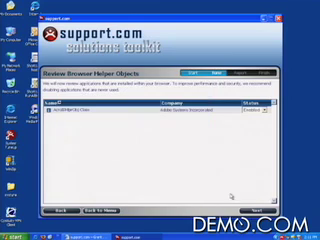
{"action": "left_click", "coordinate": [262, 210]}
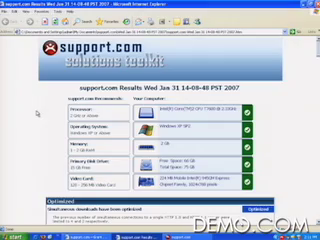
{"action": "scroll", "coordinate": [160, 130], "scroll_direction": "down", "scroll_amount": 10}
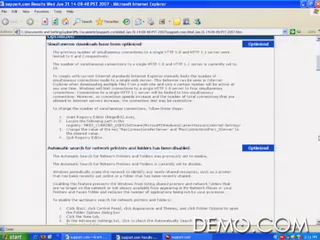
{"action": "scroll", "coordinate": [160, 130], "scroll_direction": "down", "scroll_amount": 5}
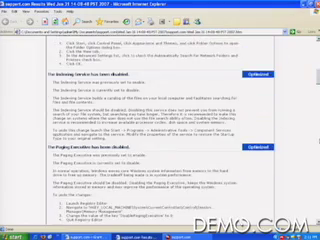
{"action": "scroll", "coordinate": [160, 130], "scroll_direction": "down", "scroll_amount": 5}
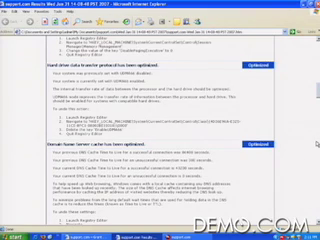